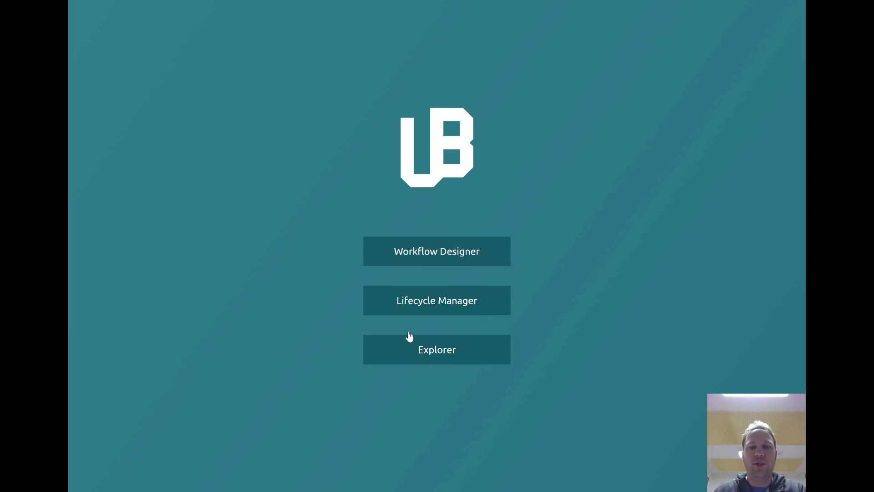
- Open Workflow Designer and start a new workflow from the Request for Quotation template
click(490, 258)
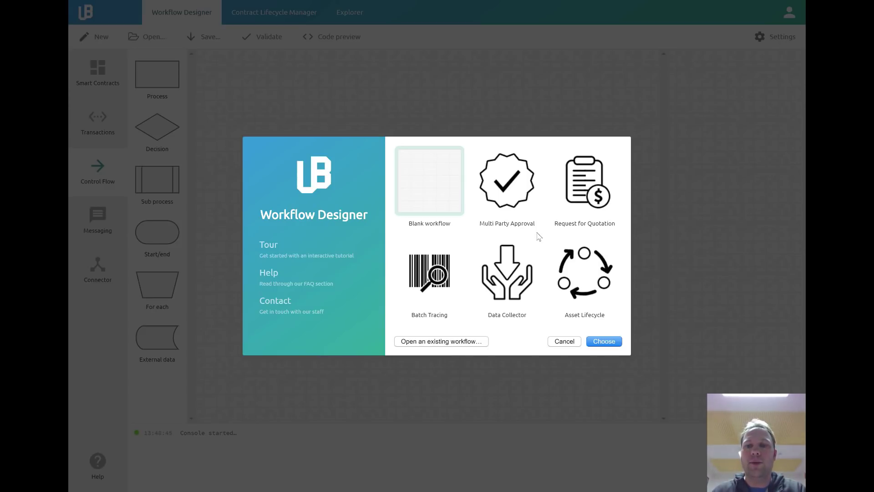
click(578, 195)
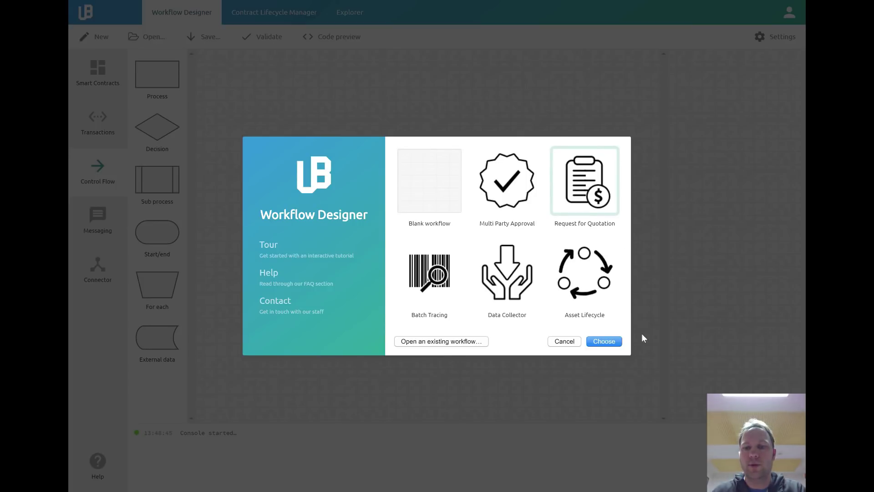
click(612, 345)
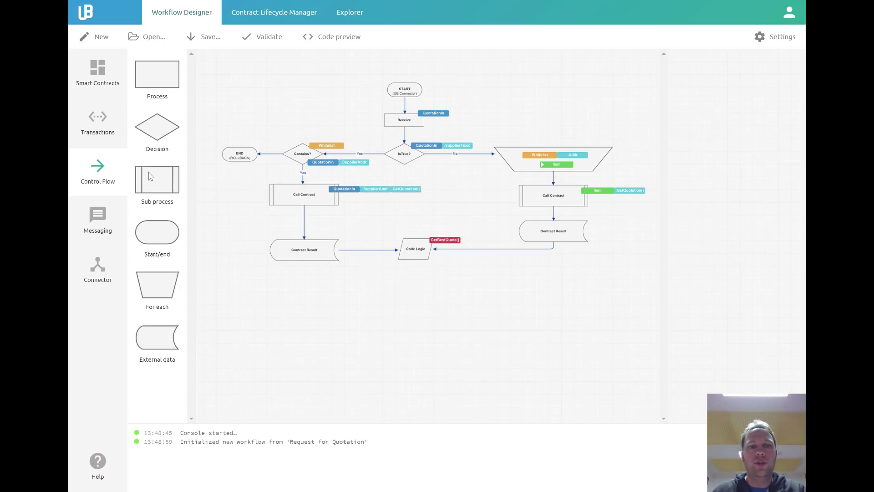
- Add a Start/end connector node below Code Logic, link Code Logic to it, and select For each
click(99, 268)
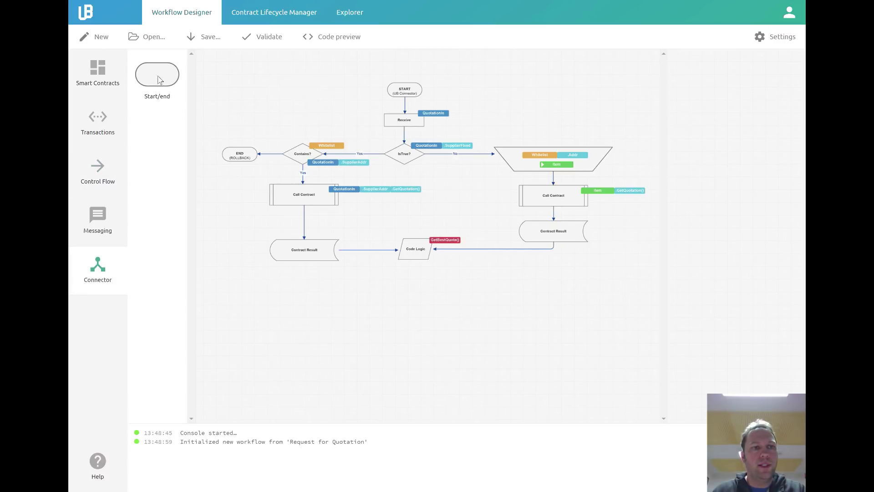
drag(159, 80, 417, 295)
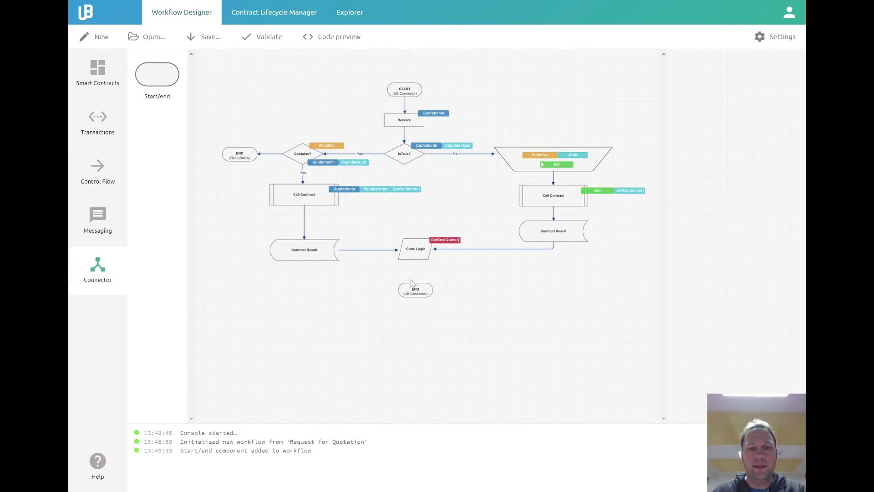
drag(417, 252, 417, 297)
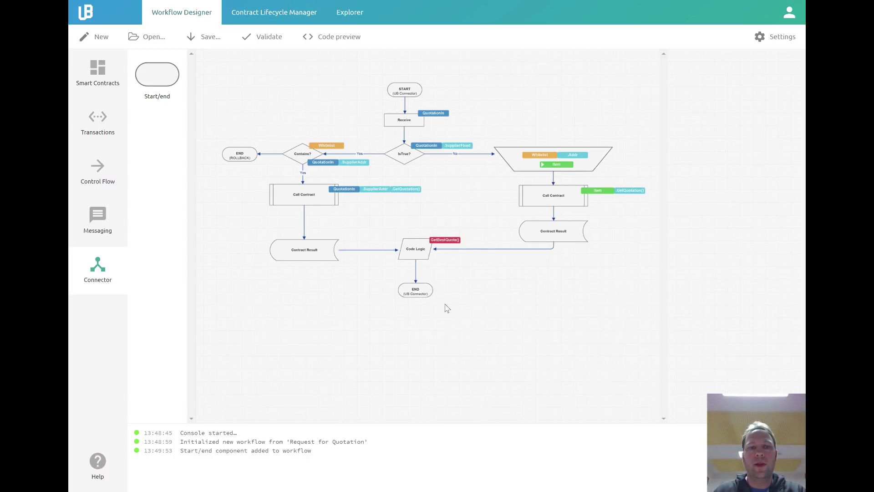
click(527, 172)
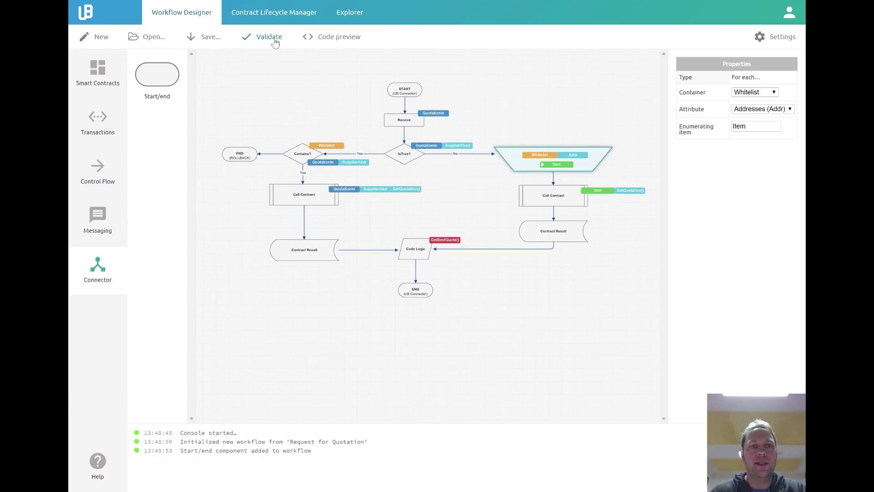
click(340, 37)
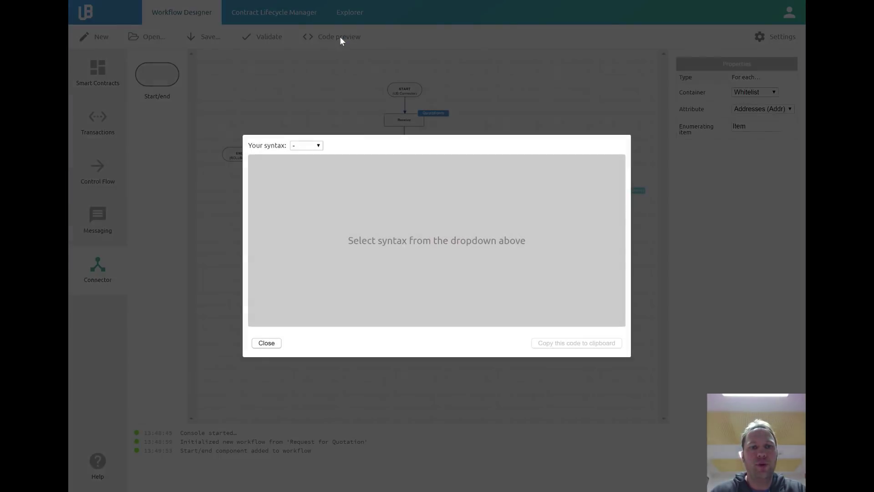
click(317, 150)
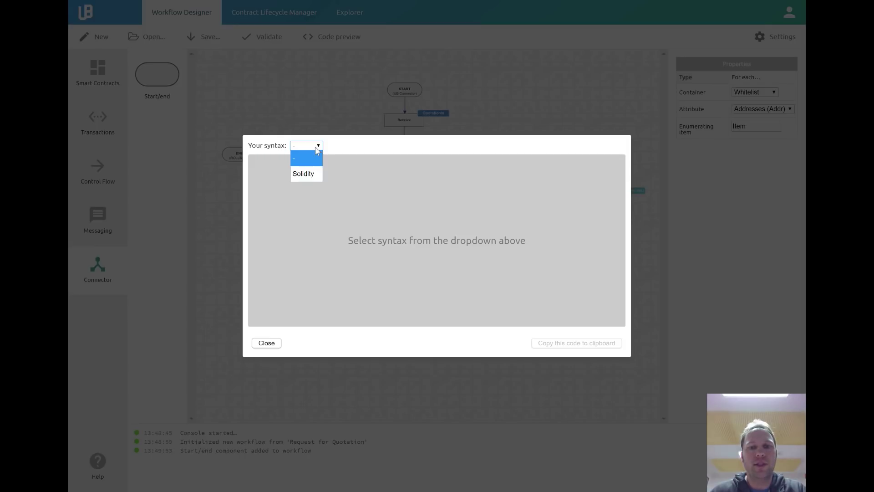
click(309, 175)
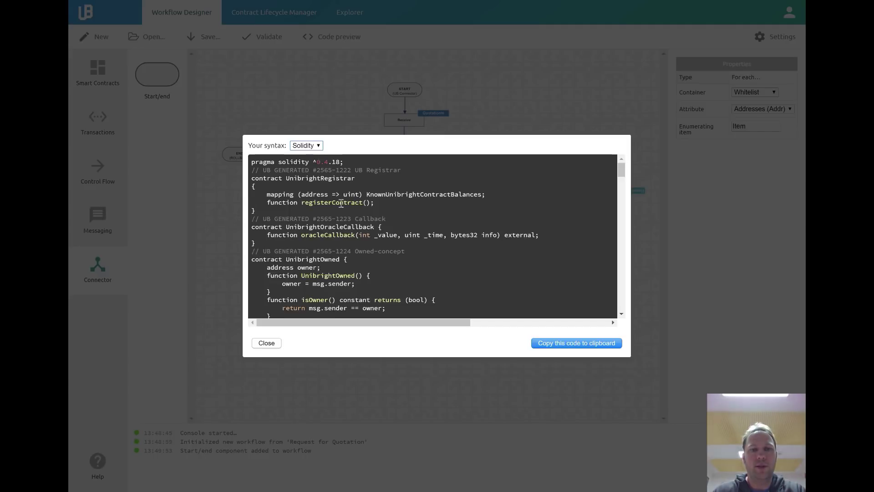
scroll(344, 205, down, 5)
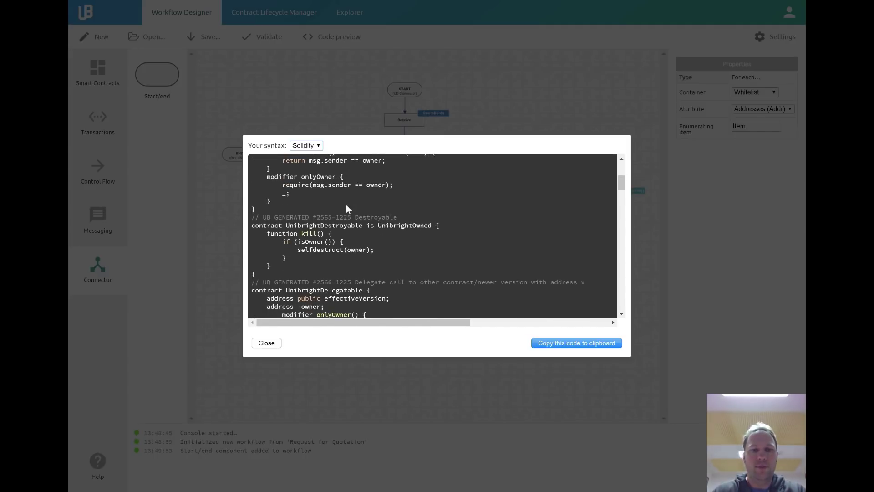
scroll(346, 205, down, 4)
scroll(360, 219, up, 9)
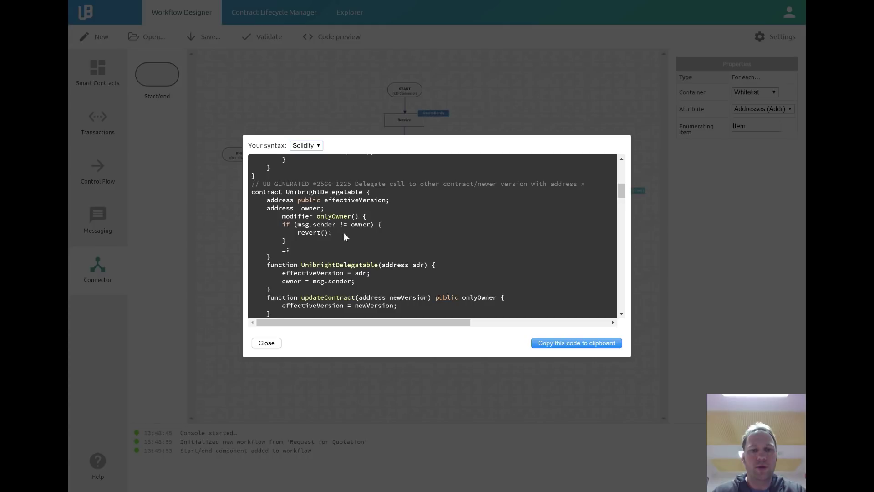
click(268, 344)
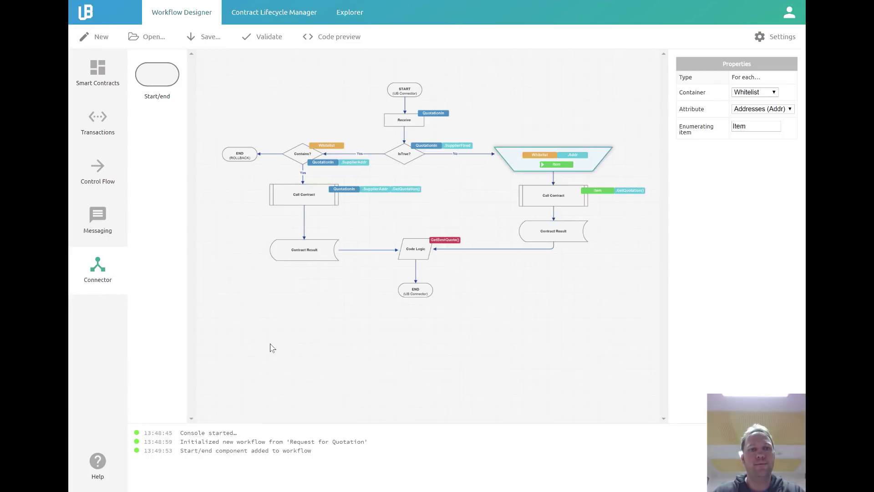
- Save the quotation workflow to a file named my-workflow.uni
click(213, 37)
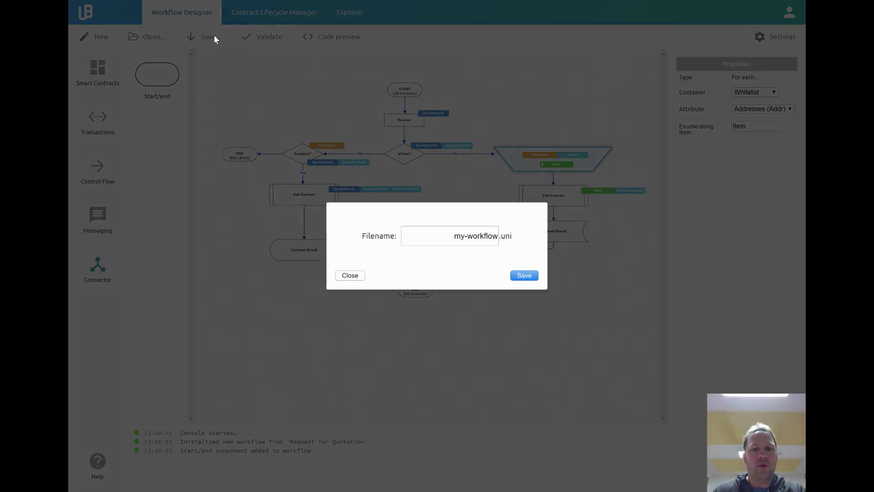
click(525, 276)
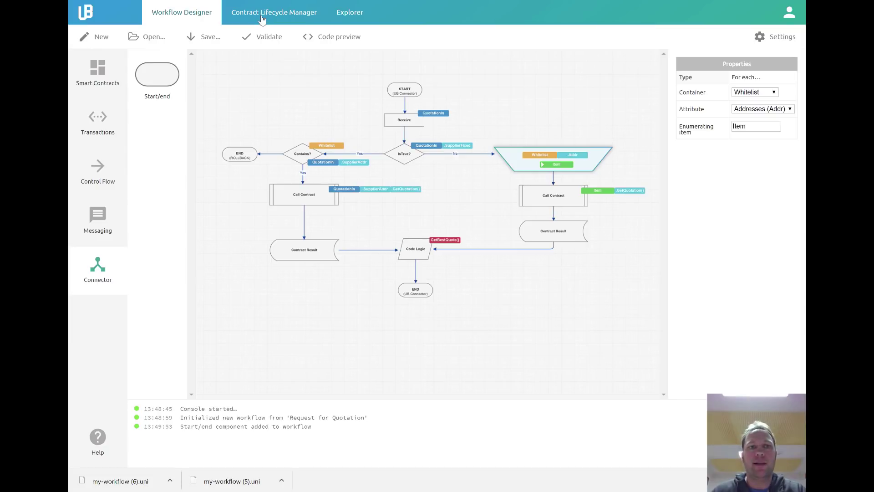
- Open the workflow file rfq12_wf.uni in Contract Lifecycle Manager
click(262, 21)
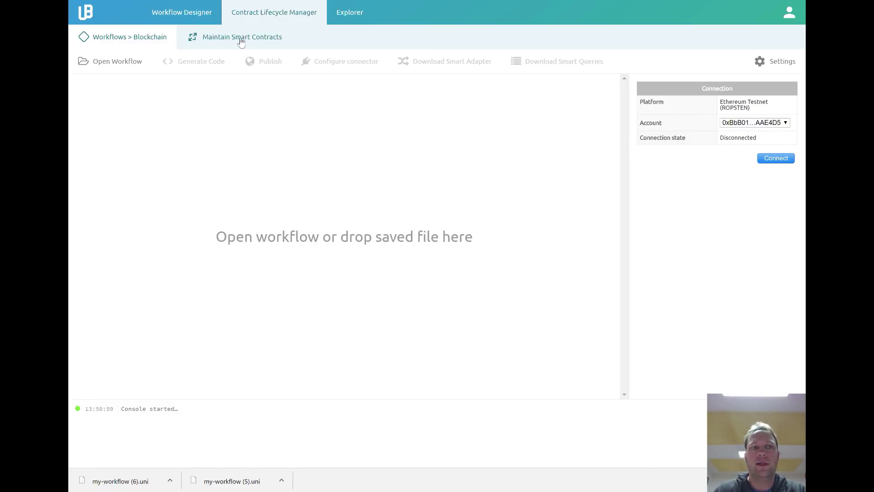
click(121, 67)
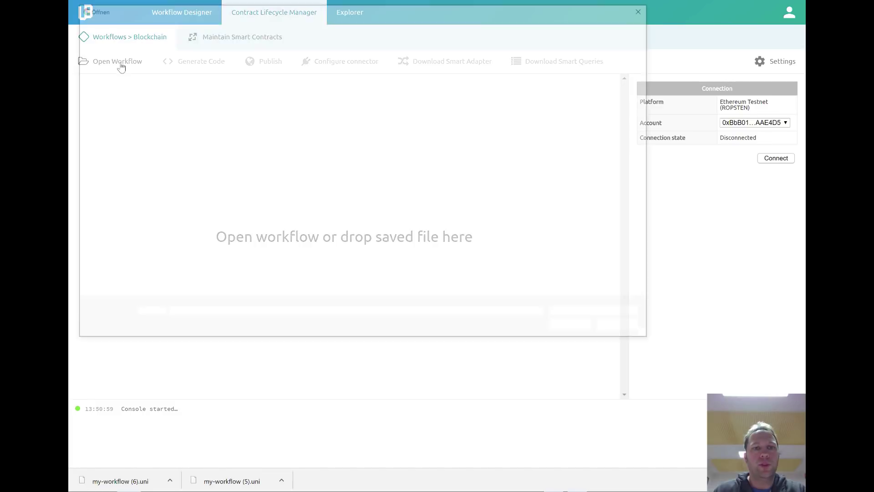
double_click(194, 69)
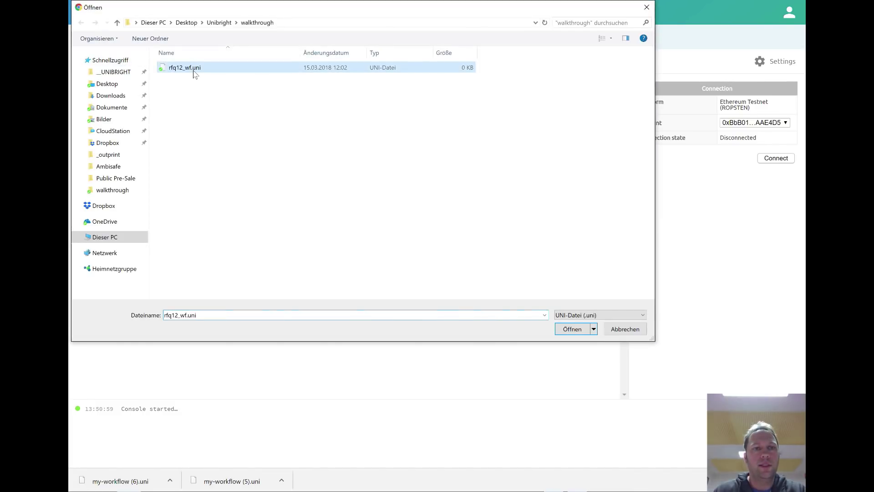
- Connect the ROPSTEN testnet account to the local Ethereum node
click(769, 162)
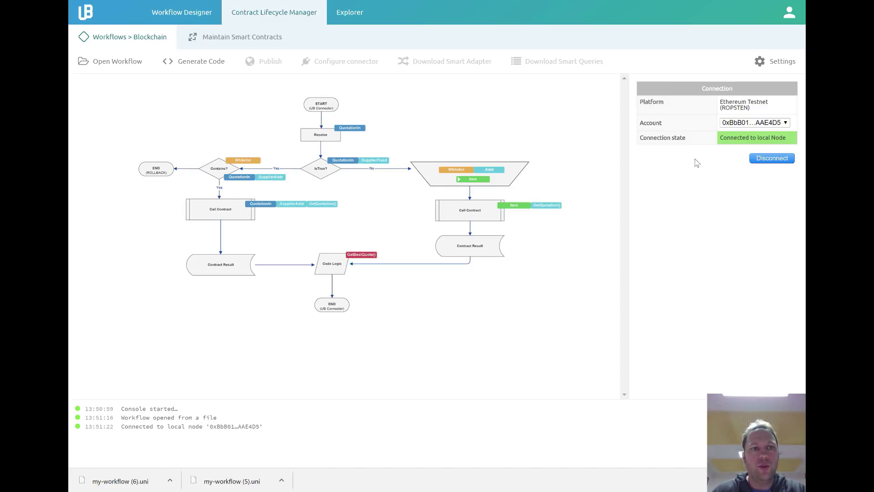
- Generate Solidity code for the workflow and accept it
click(199, 66)
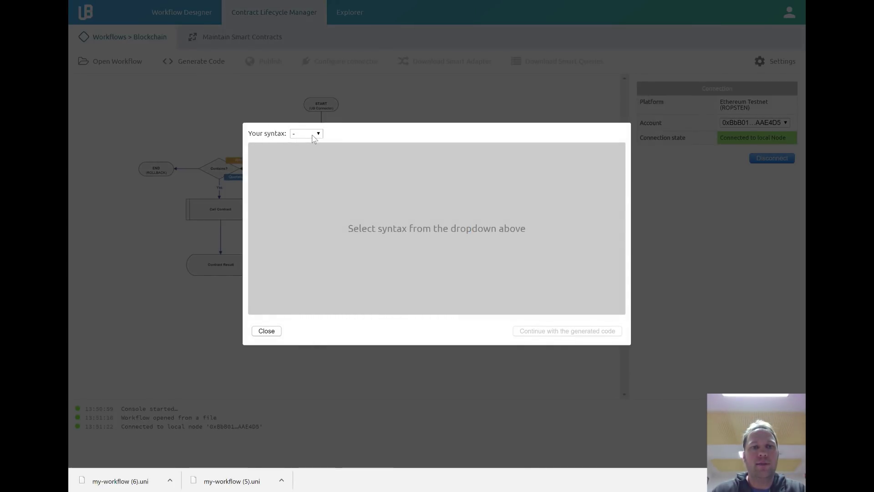
click(314, 134)
click(306, 163)
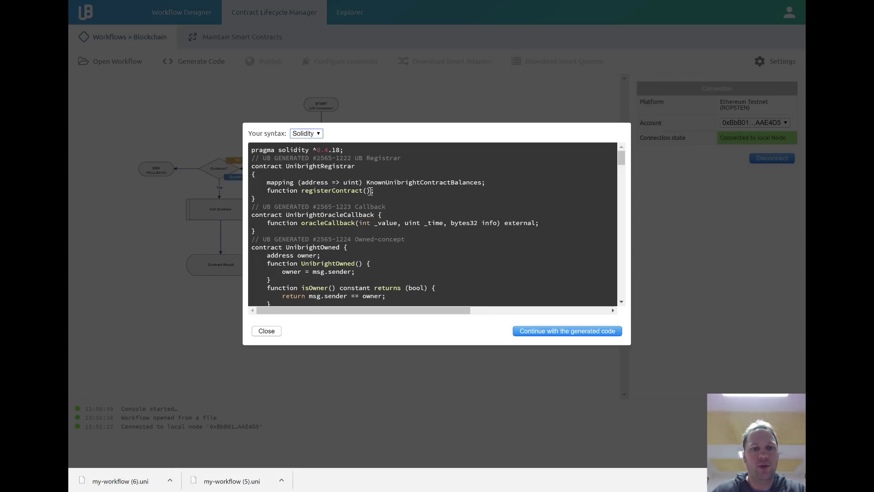
scroll(392, 206, down, 2)
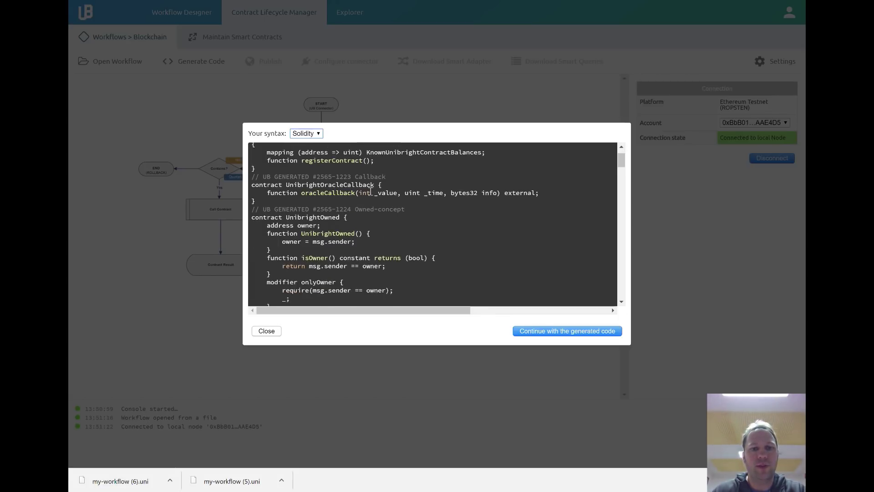
click(567, 332)
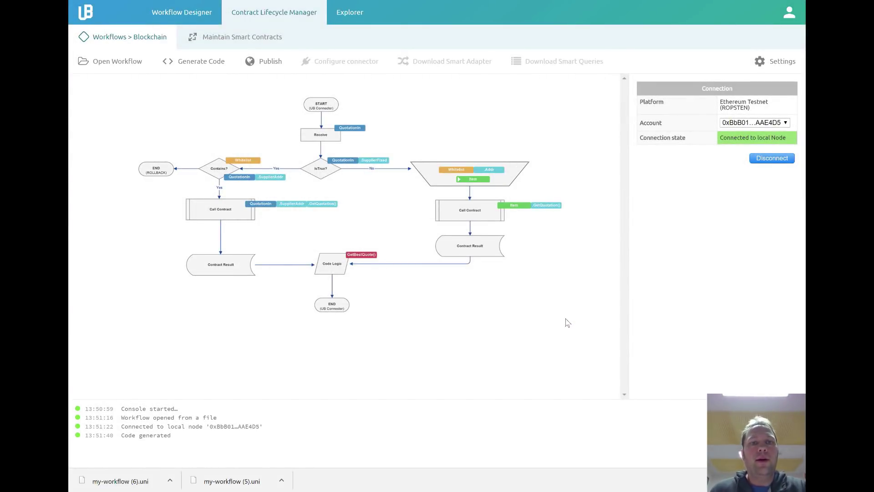
- Publish the workflow to the Ethereum testnet and bring up the connector configuration
click(266, 67)
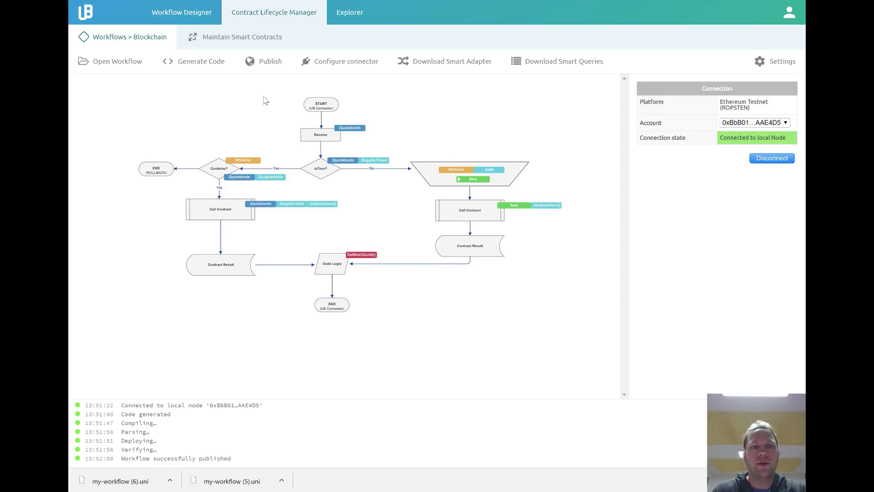
click(355, 66)
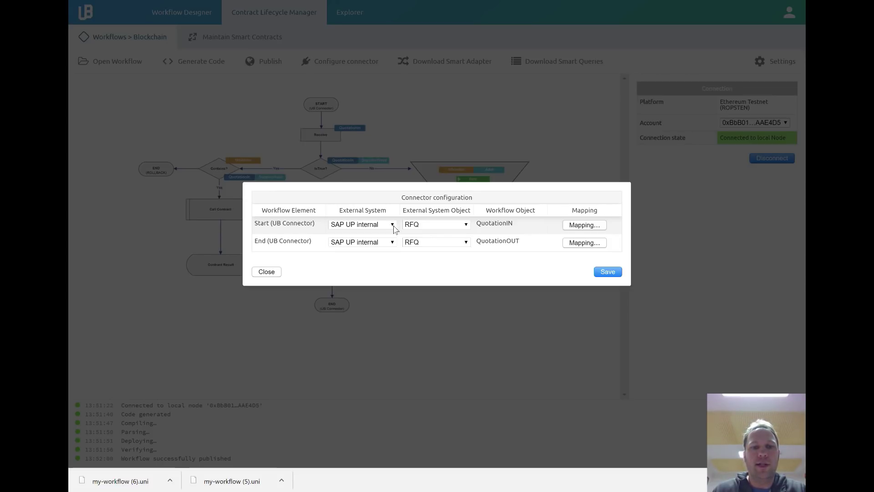
- Keep SAP UP internal as the Start connector's external system for the RFQ object
click(393, 225)
click(389, 234)
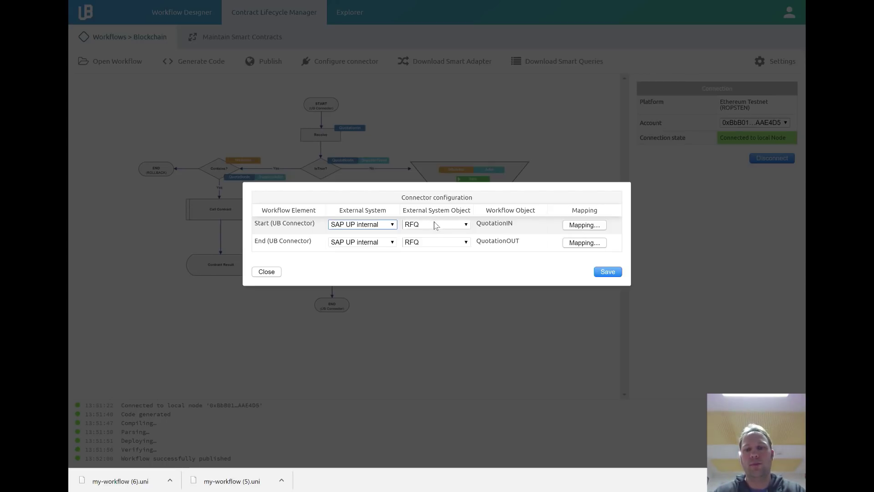
- Save the connector configuration mapping Start and End to SAP UP internal RFQ
click(608, 272)
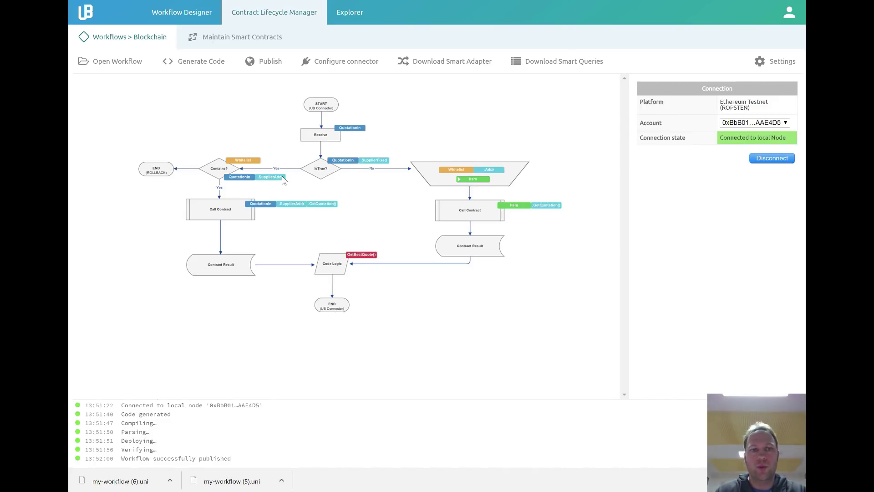
- Review ProductPass_ExD_99's methods in Maintain Smart Contracts, then switch to Explorer
click(254, 43)
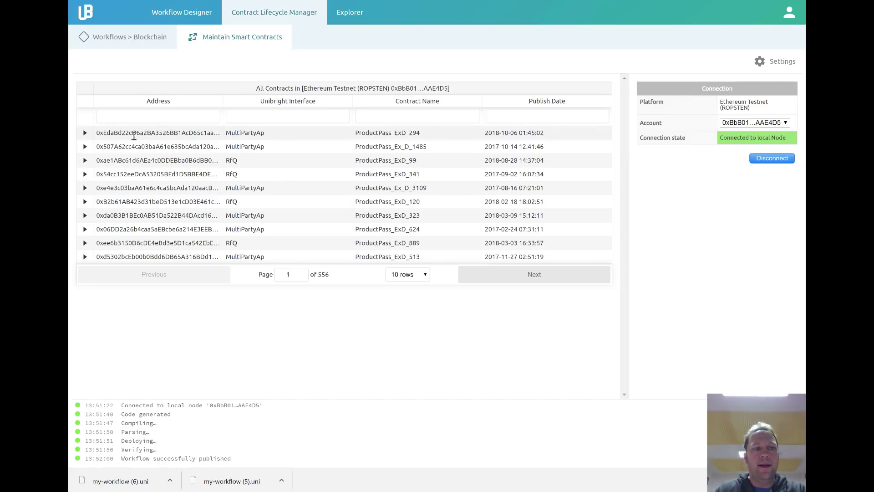
click(85, 160)
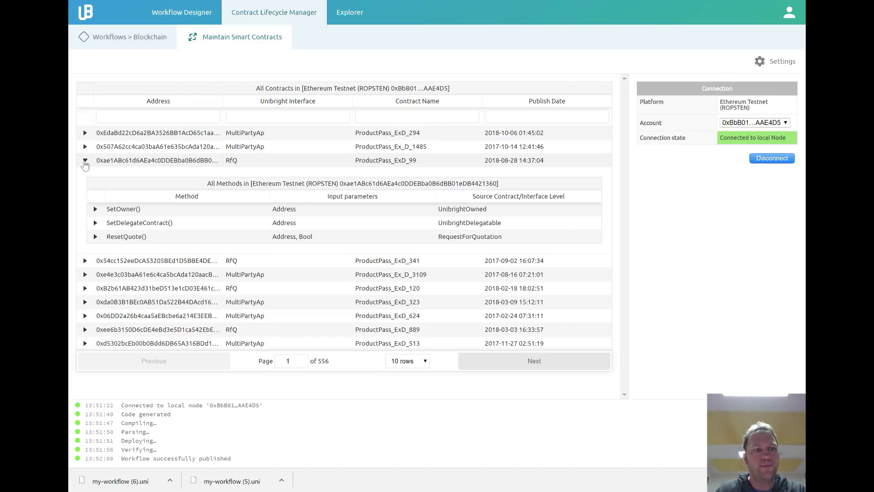
click(85, 161)
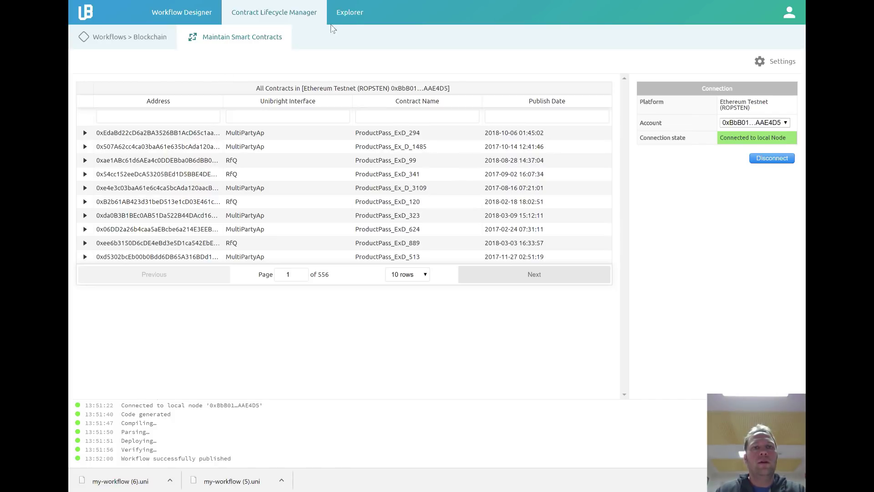
click(354, 19)
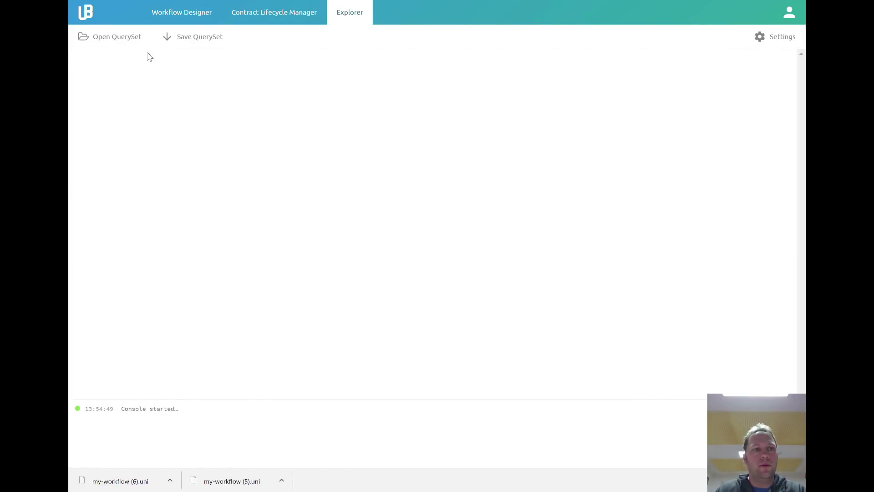
- Open the SQSet20180311.xml query set in the Explorer to list the ROPSTEN testnet contracts
click(124, 40)
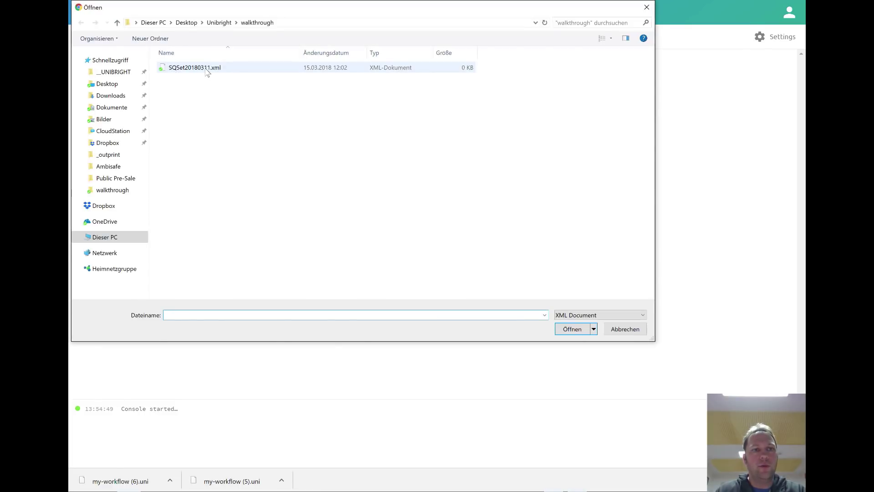
double_click(207, 71)
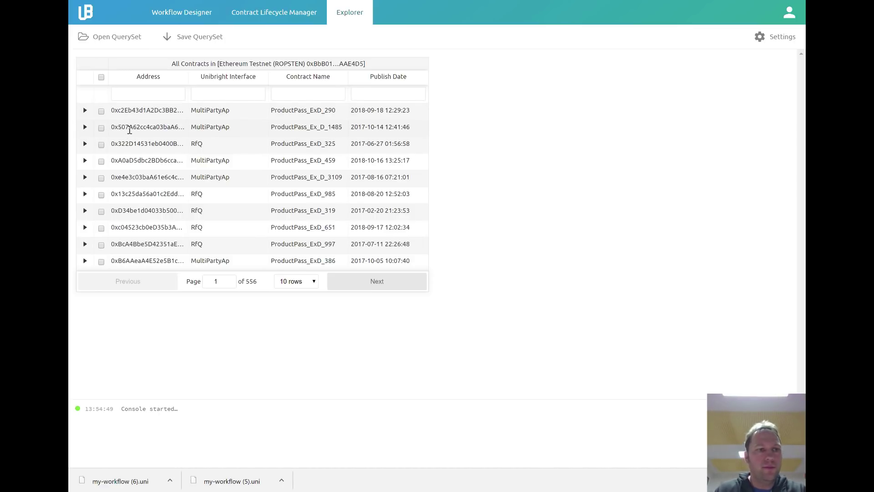
- Graph contracts ProductPass_Ex_D_1485 and ProductPass_Ex_D_3109 by ticking their rows in the Explorer table
click(101, 128)
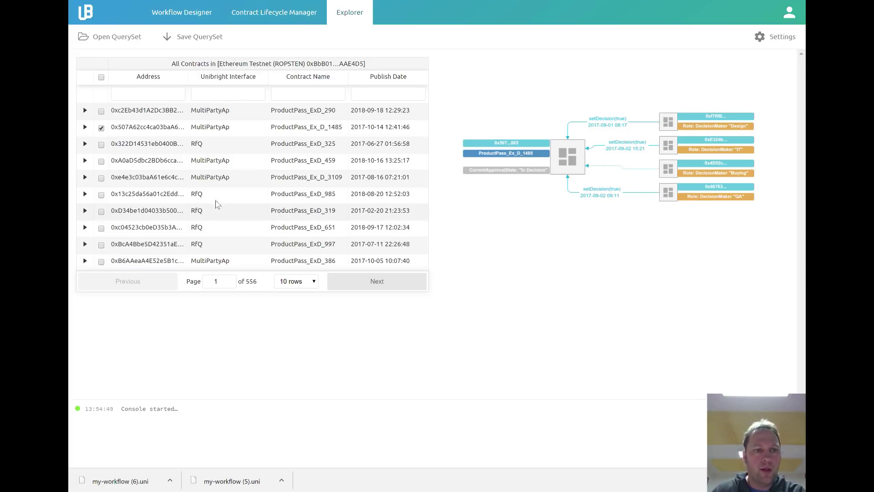
click(101, 179)
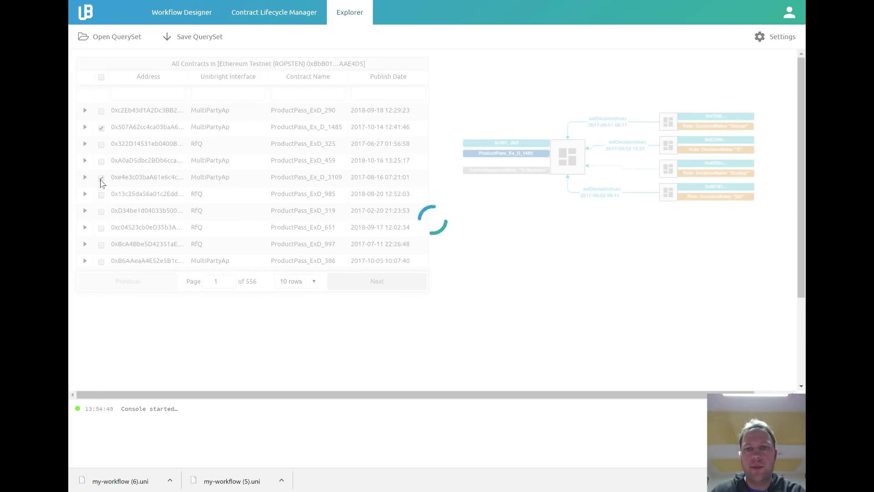